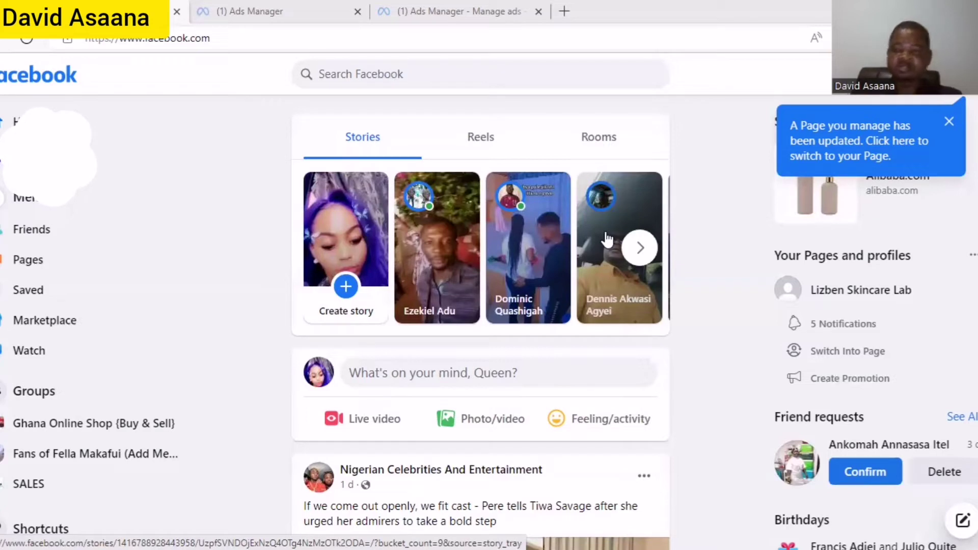
# - Dismiss the blue 'A Page you manage has been updated' notice on the home feed
pyautogui.click(949, 121)
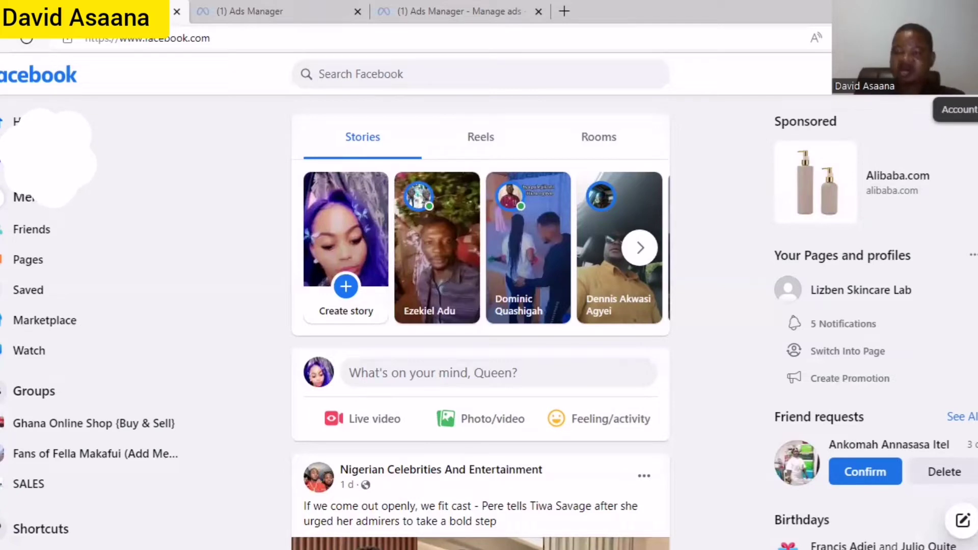
# - Switch profiles to act as the Fashion SENSE boutique Page and bring up Settings & privacy
pyautogui.click(957, 74)
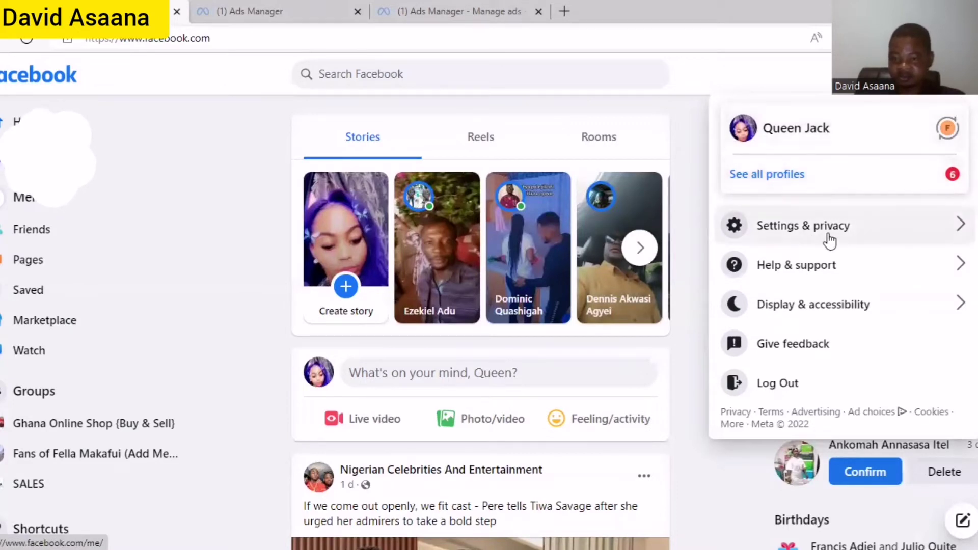
pyautogui.click(809, 177)
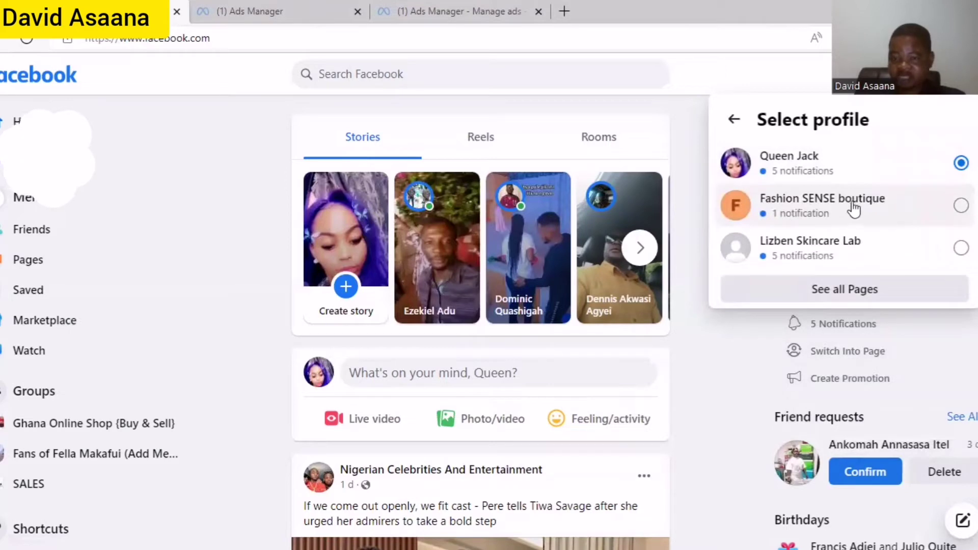
pyautogui.click(827, 206)
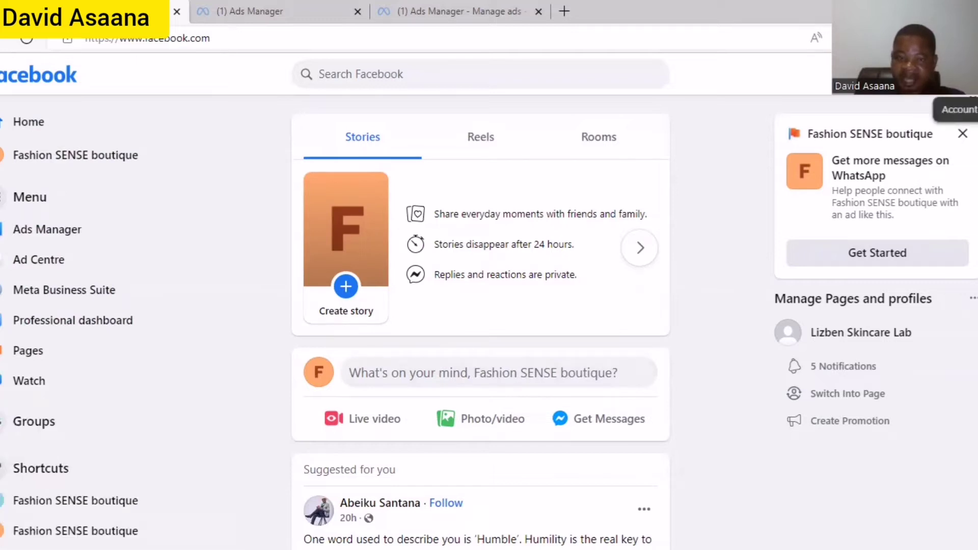
pyautogui.click(958, 73)
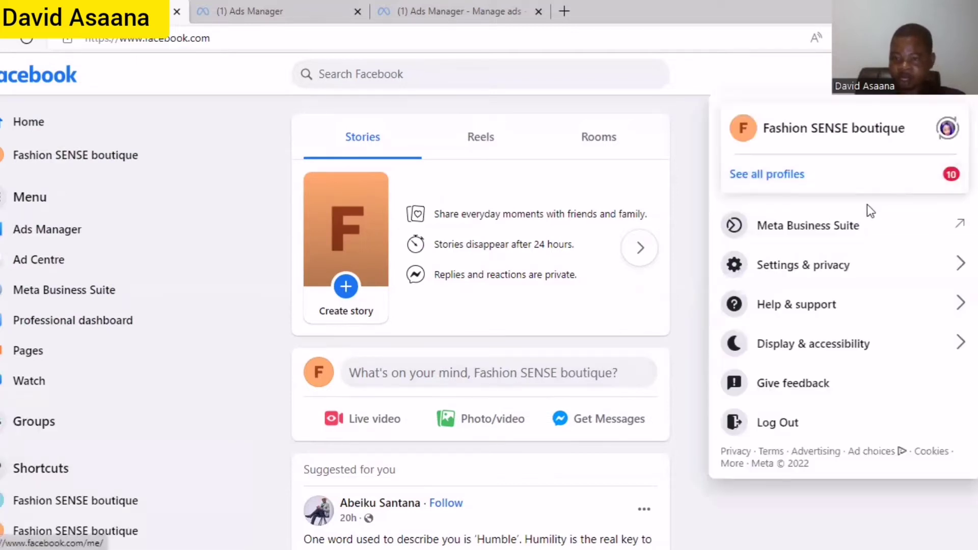
pyautogui.click(843, 266)
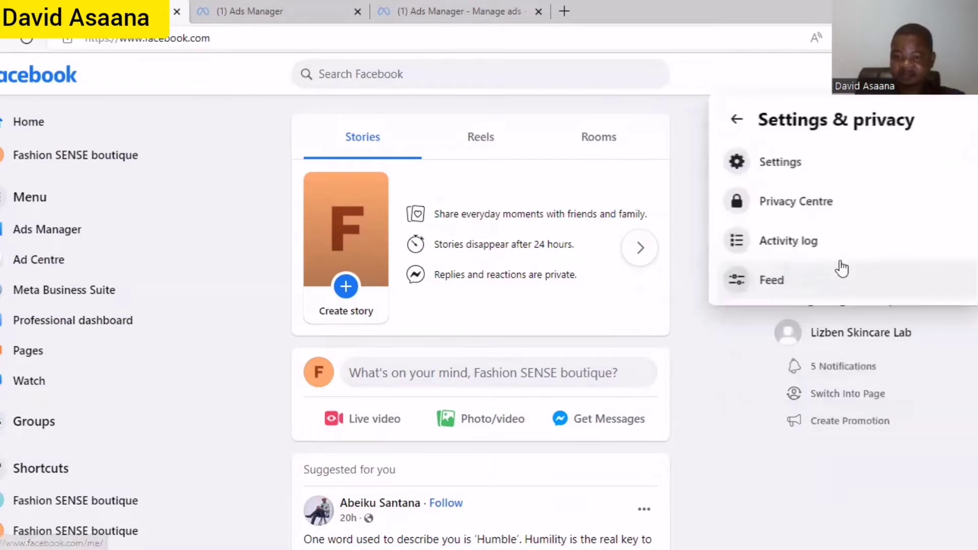
# - Go to Settings > Privacy > Facebook Page information and scroll to Deactivation and deletion
pyautogui.click(805, 164)
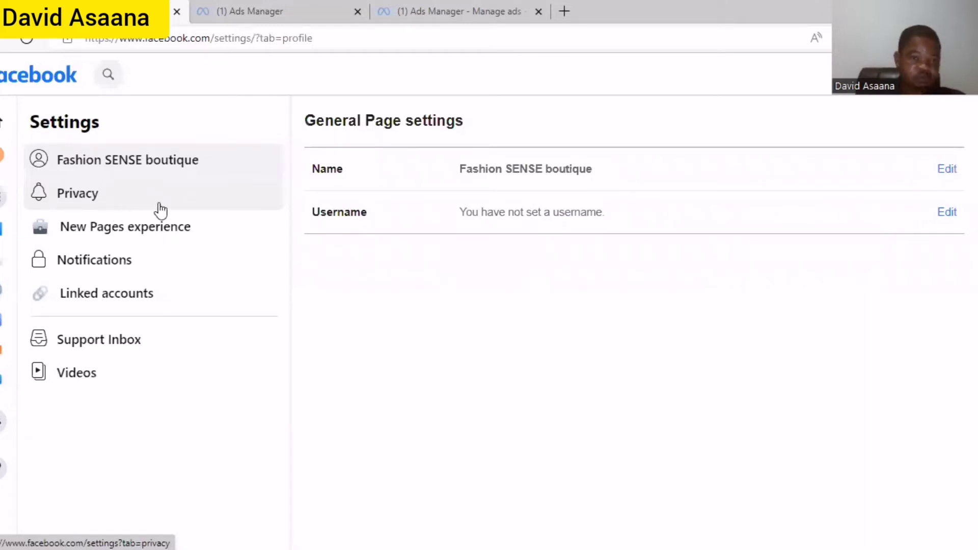
pyautogui.click(133, 208)
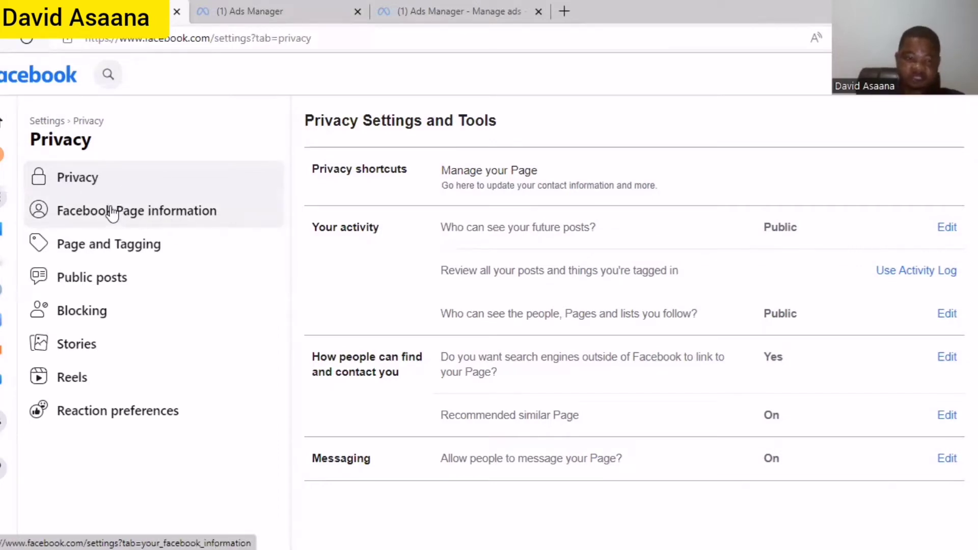
pyautogui.click(138, 218)
pyautogui.scroll(-2, 356, 265)
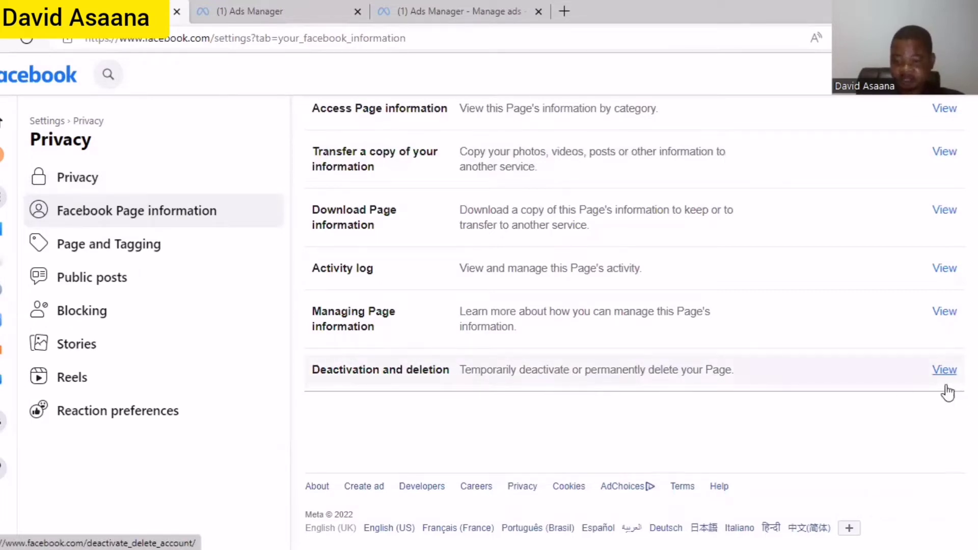
# - Under Deactivation and deletion, choose Delete Page and continue to the permanent deletion screen
pyautogui.click(696, 376)
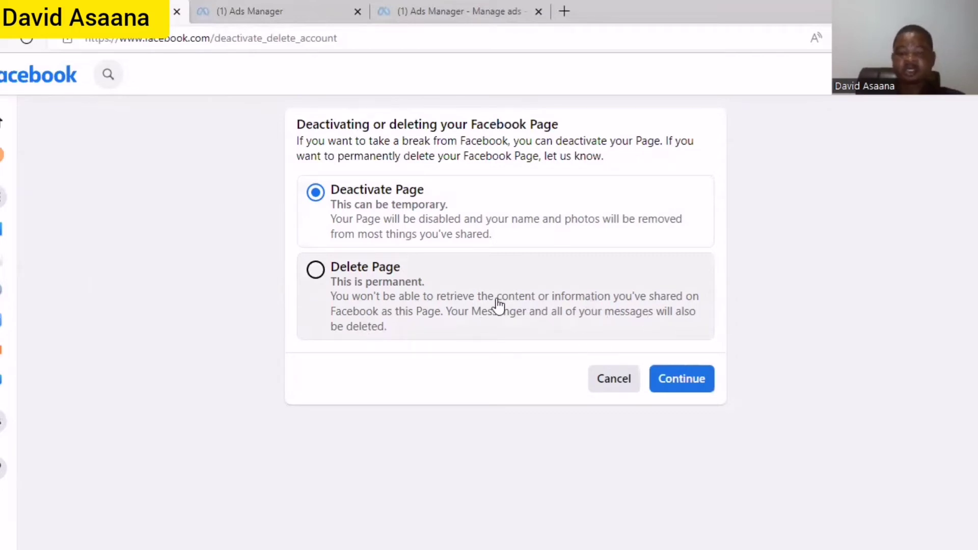
pyautogui.click(324, 278)
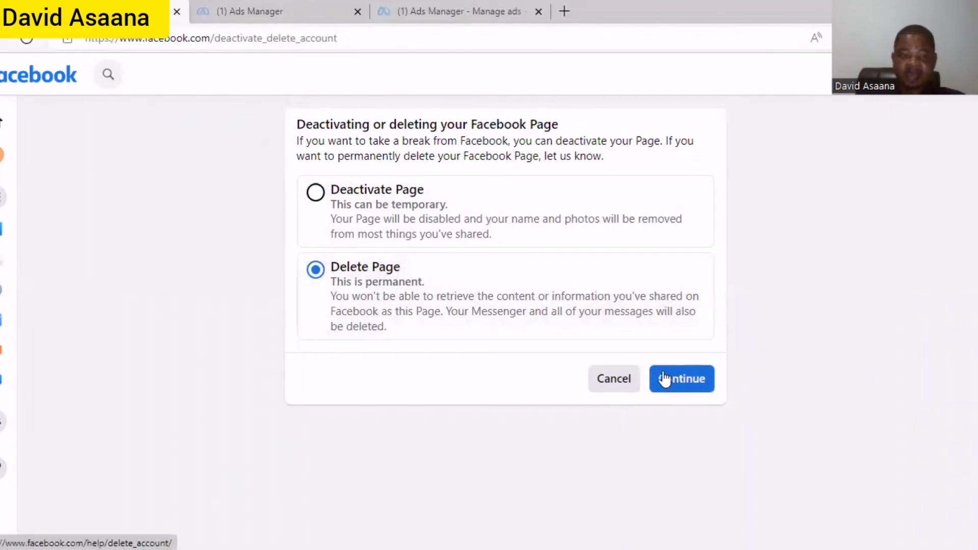
pyautogui.click(682, 385)
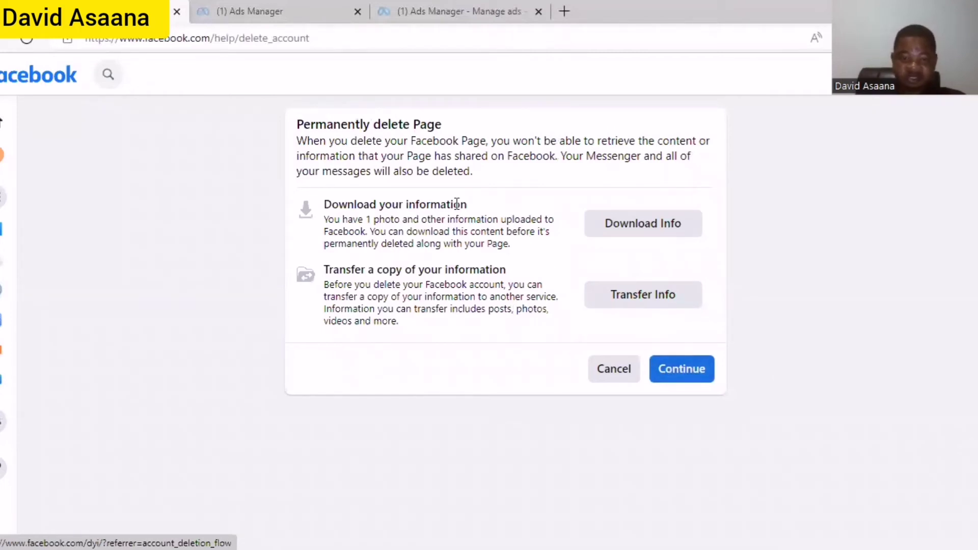
# - Skip downloading the Page's information and confirm ownership by autofilling the saved account password
pyautogui.click(682, 380)
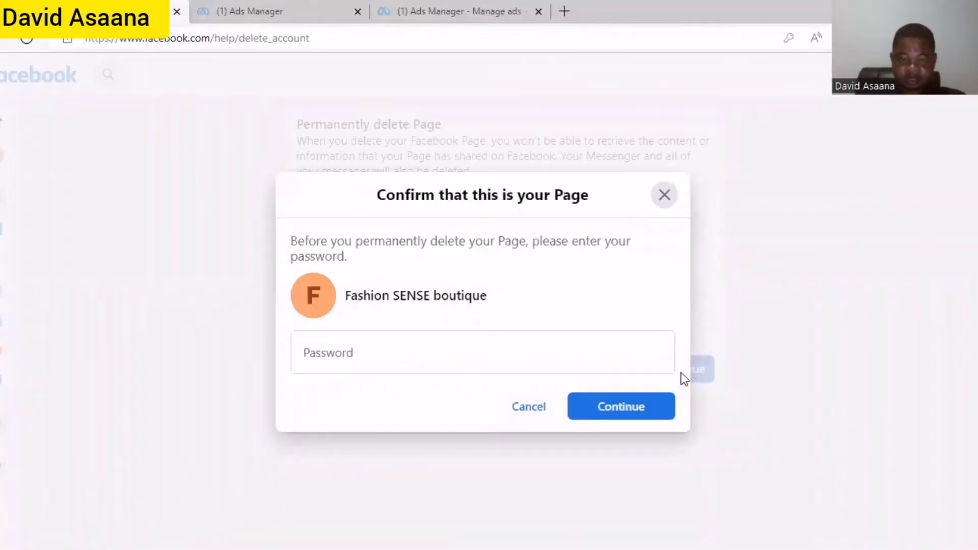
pyautogui.click(461, 345)
pyautogui.rightClick(460, 345)
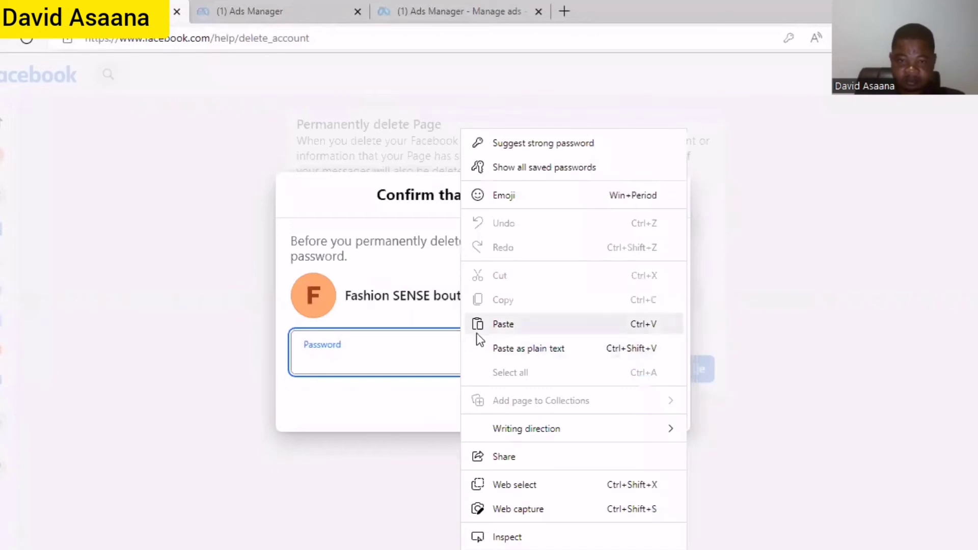
pyautogui.click(544, 167)
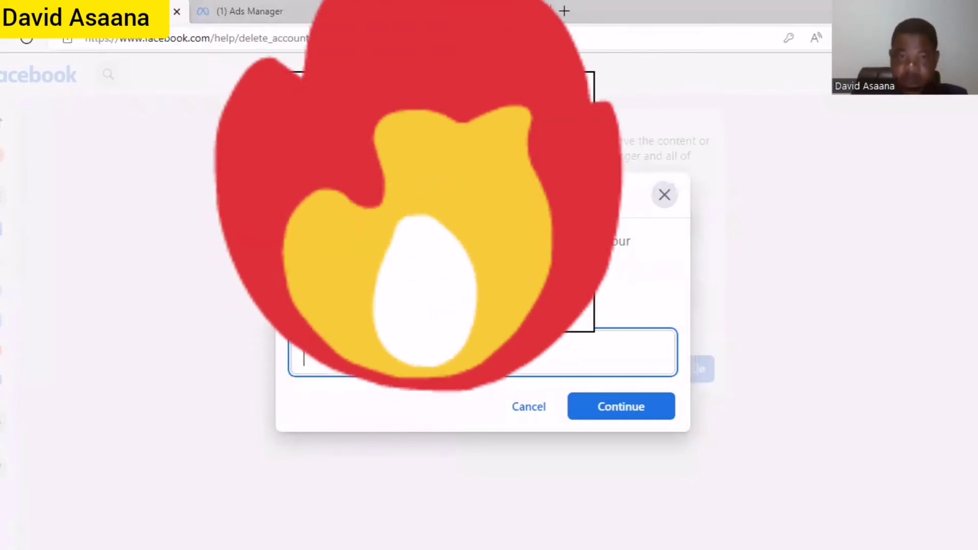
pyautogui.click(314, 109)
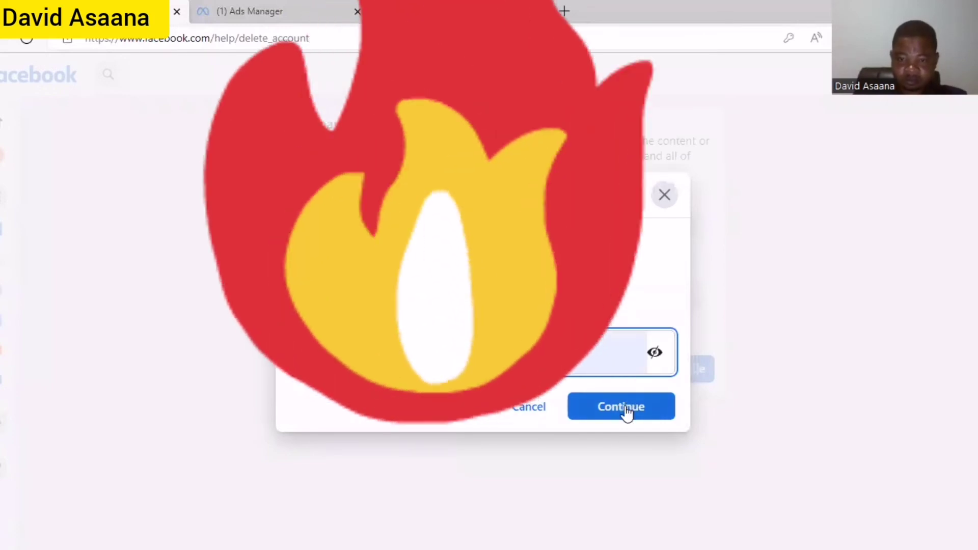
pyautogui.click(627, 407)
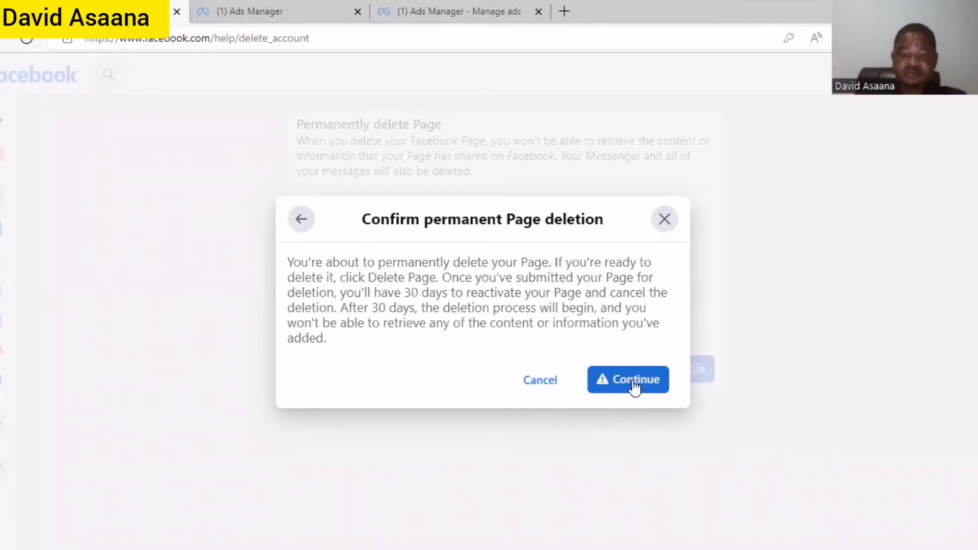
# - Confirm the permanent deletion of the Fashion SENSE boutique Page
pyautogui.click(633, 384)
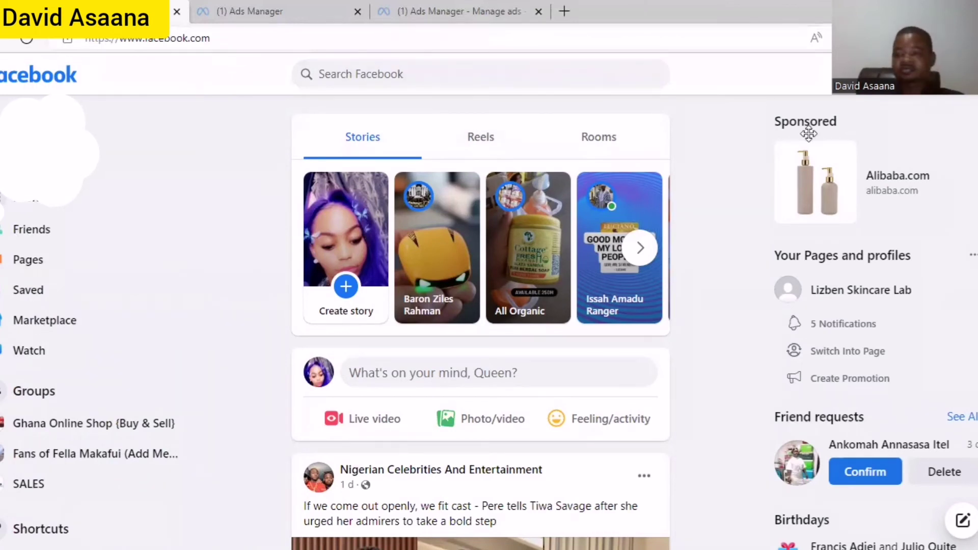
# - Go to the Pages list in the left sidebar to see the managed Pages
pyautogui.click(59, 267)
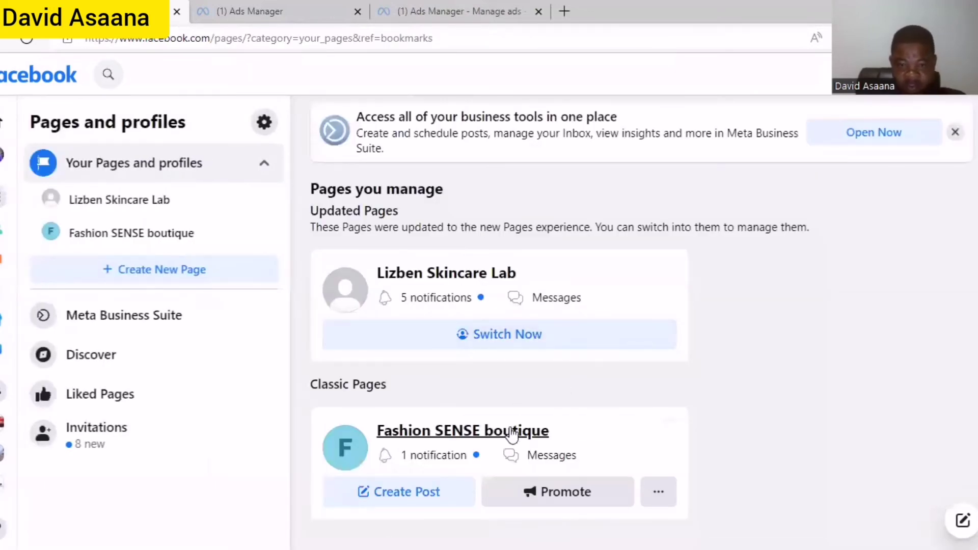
# - Open the Fashion SENSE boutique Page and dismiss the WhatsApp messages promotion
pyautogui.click(465, 433)
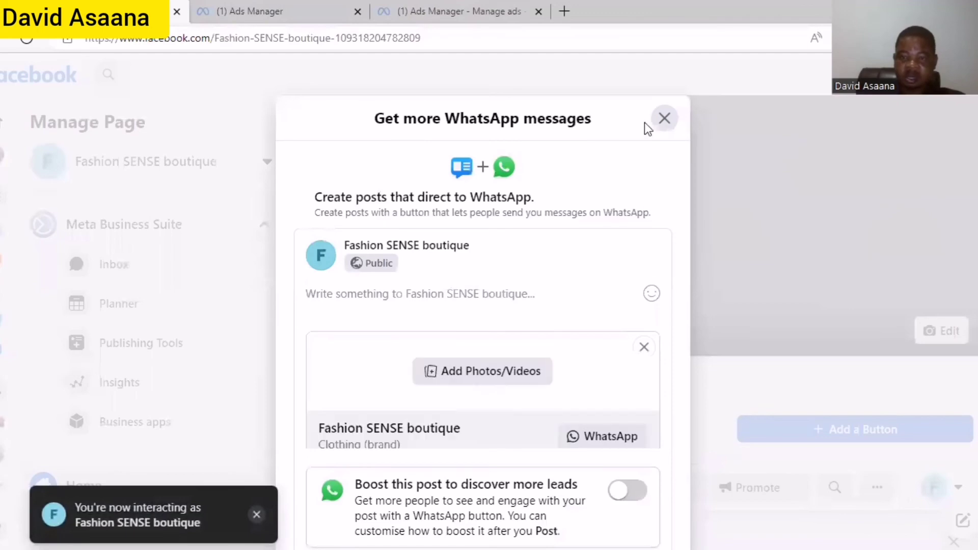
pyautogui.click(664, 118)
pyautogui.scroll(-10, 310, 284)
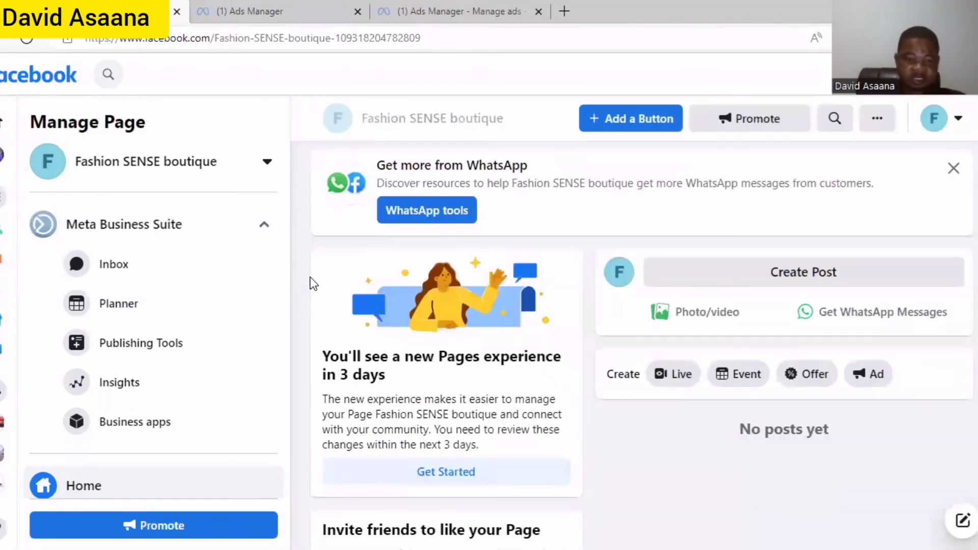
pyautogui.scroll(-5, 123, 333)
pyautogui.scroll(-2, 124, 334)
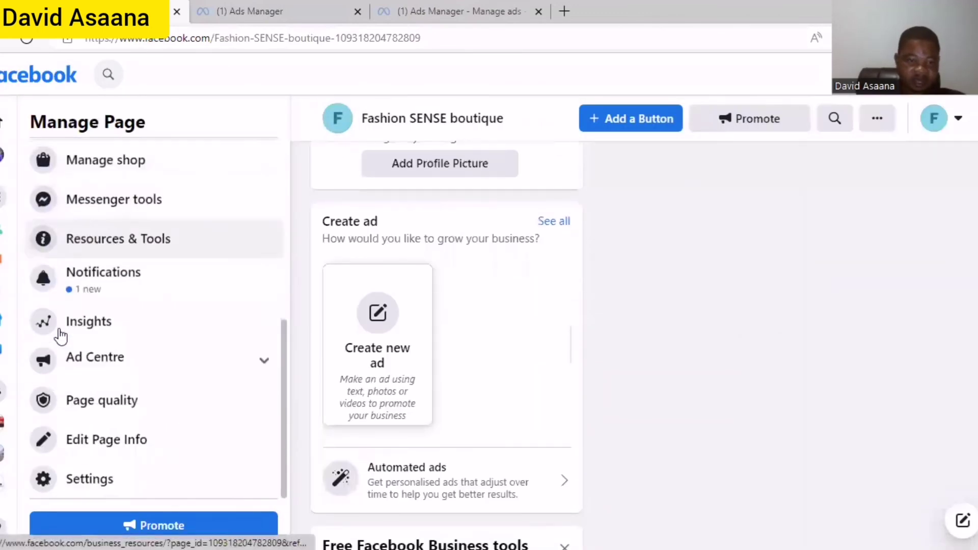
# - In the Page's Manage Page settings, expand the Remove Page option
pyautogui.click(112, 492)
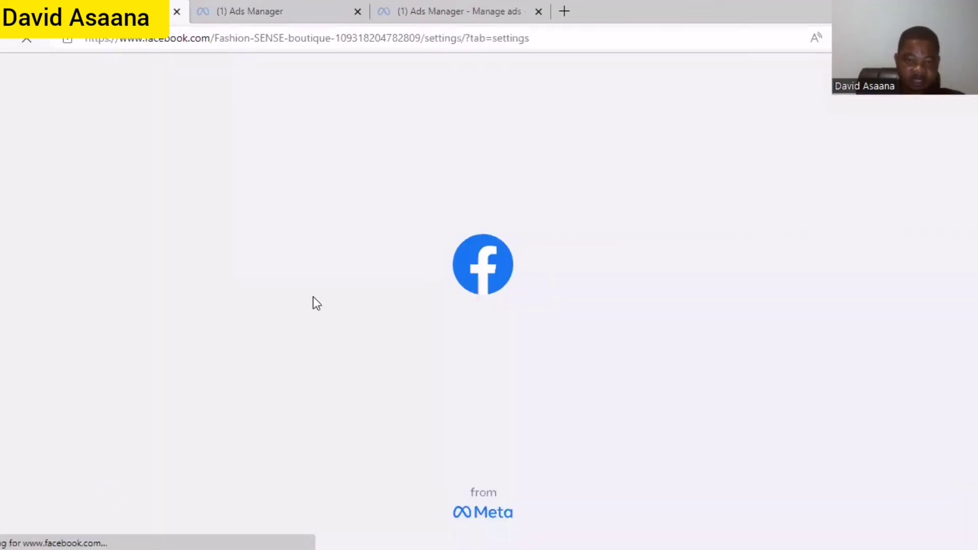
pyautogui.scroll(-5, 109, 297)
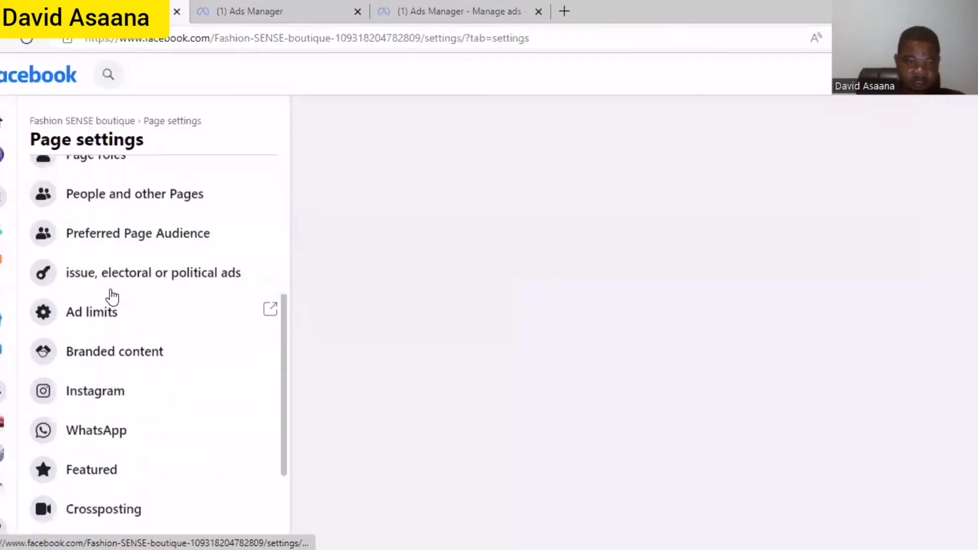
pyautogui.scroll(-3, 153, 367)
pyautogui.scroll(-6, 531, 460)
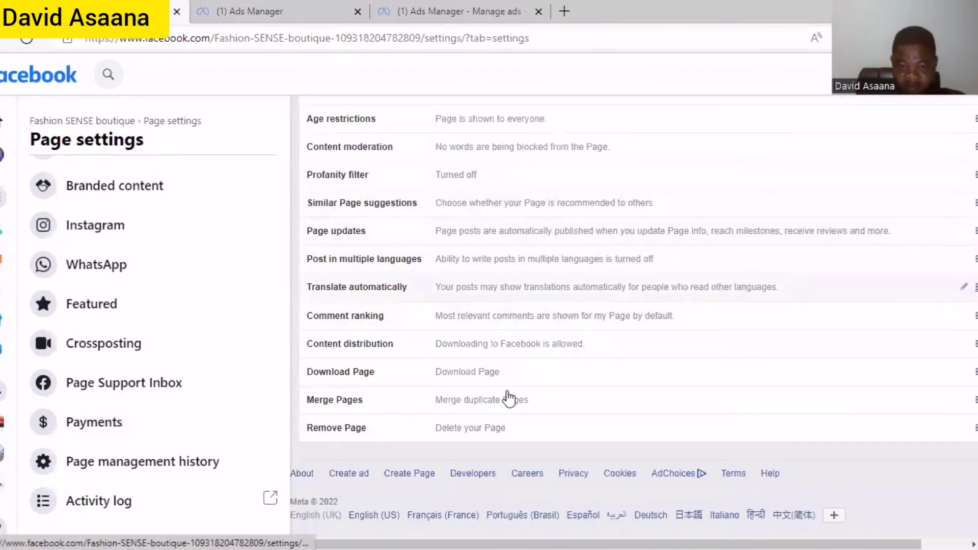
pyautogui.click(483, 434)
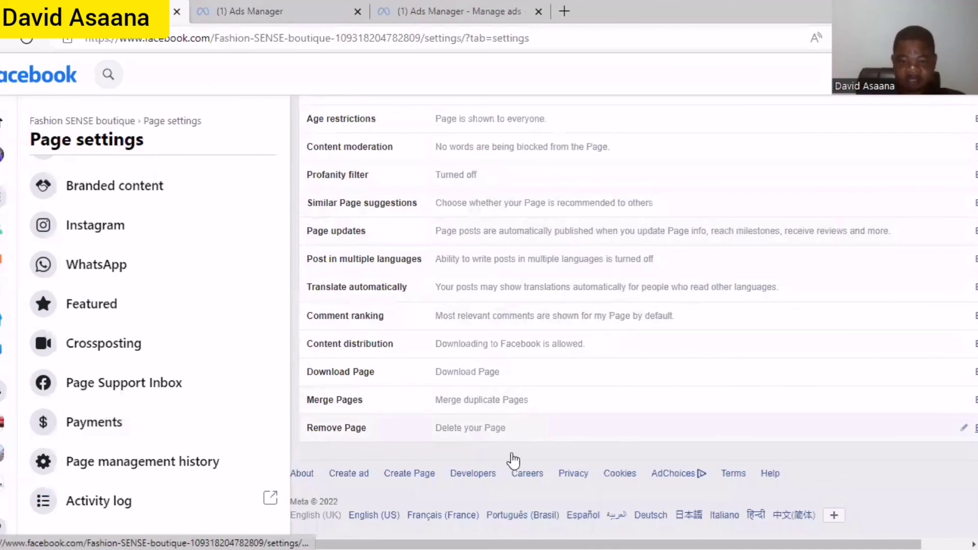